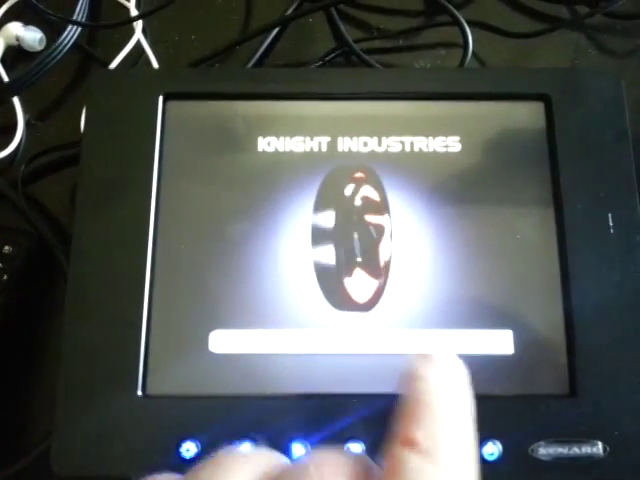
click(460, 345)
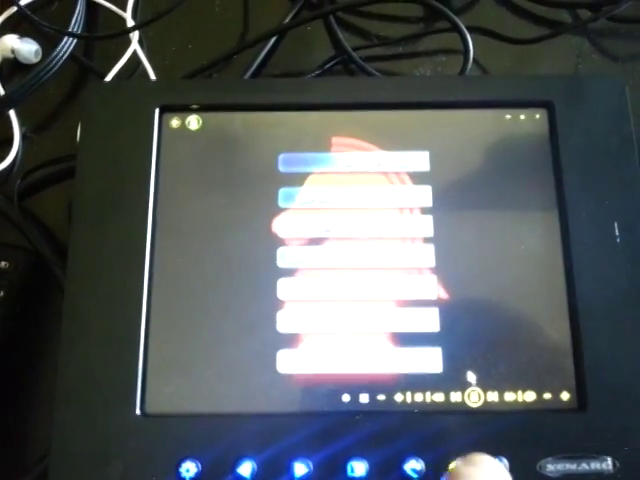